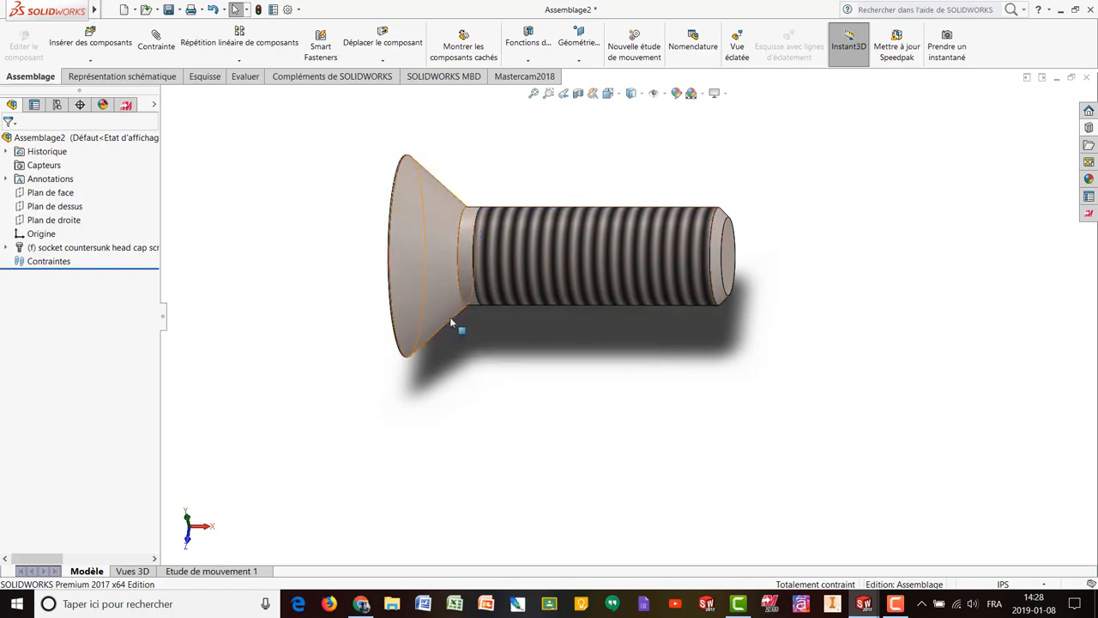
# Switch from the countersunk screw assembly to the Pièce14 part and dismiss the unsaved-document notification.
pyautogui.moveTo(351, 232); pyautogui.dragTo(480, 252, button='middle')
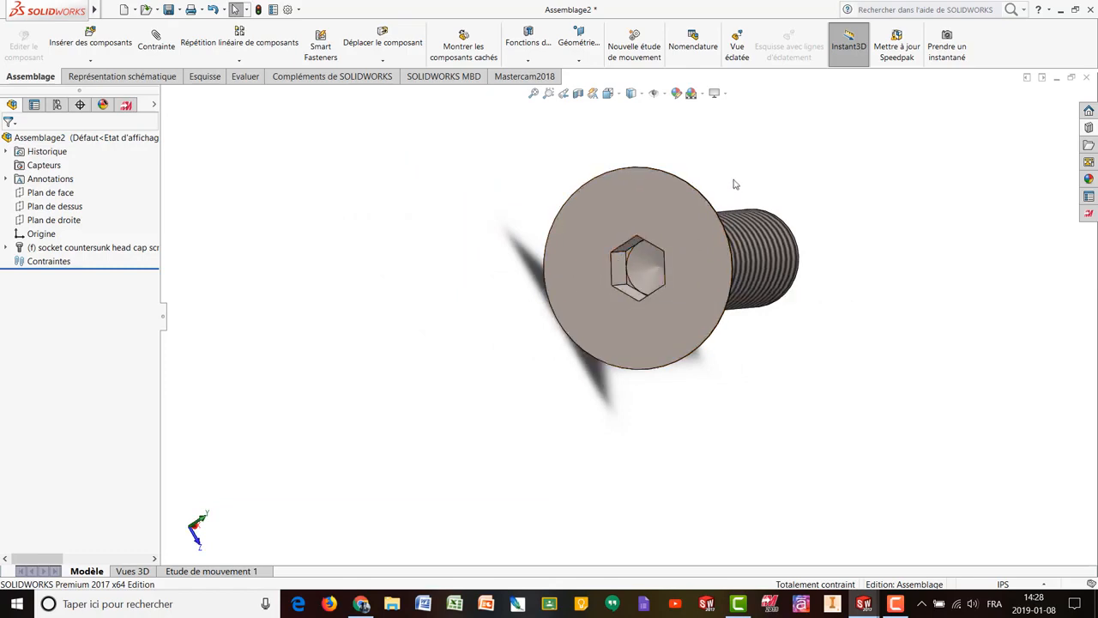
pyautogui.moveTo(713, 233); pyautogui.dragTo(677, 282, button='middle')
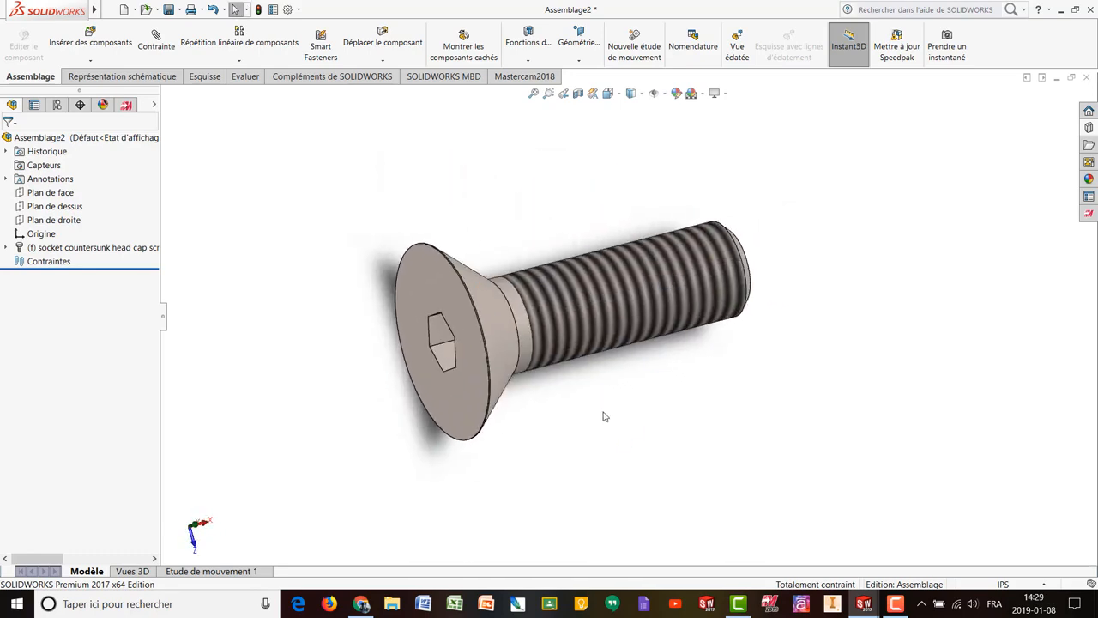
pyautogui.moveTo(863, 603)
pyautogui.click(779, 536)
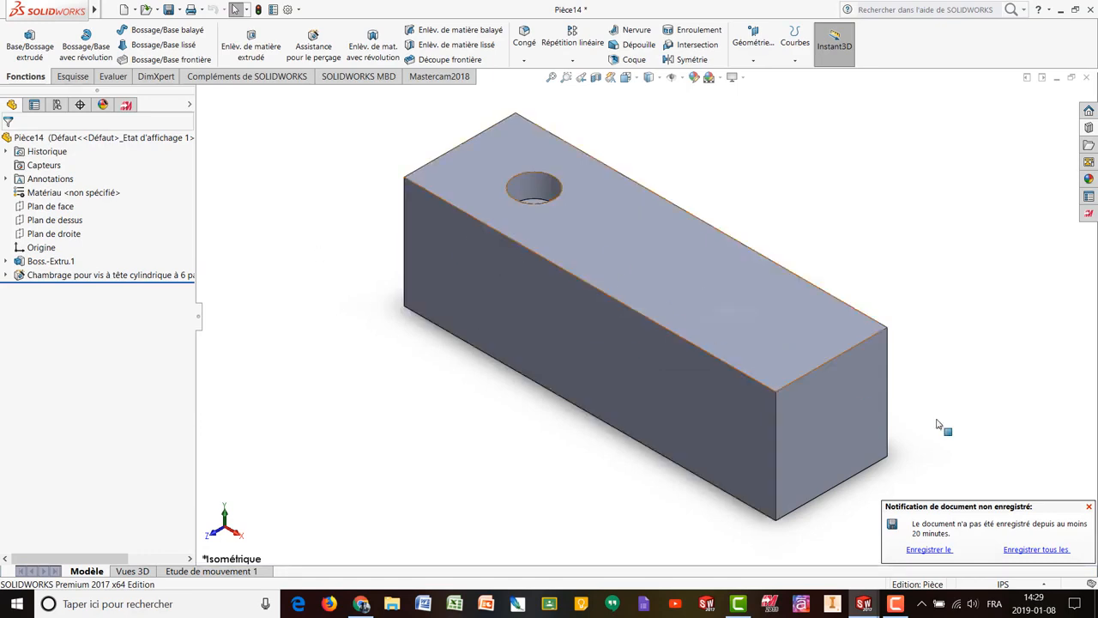
pyautogui.click(1088, 507)
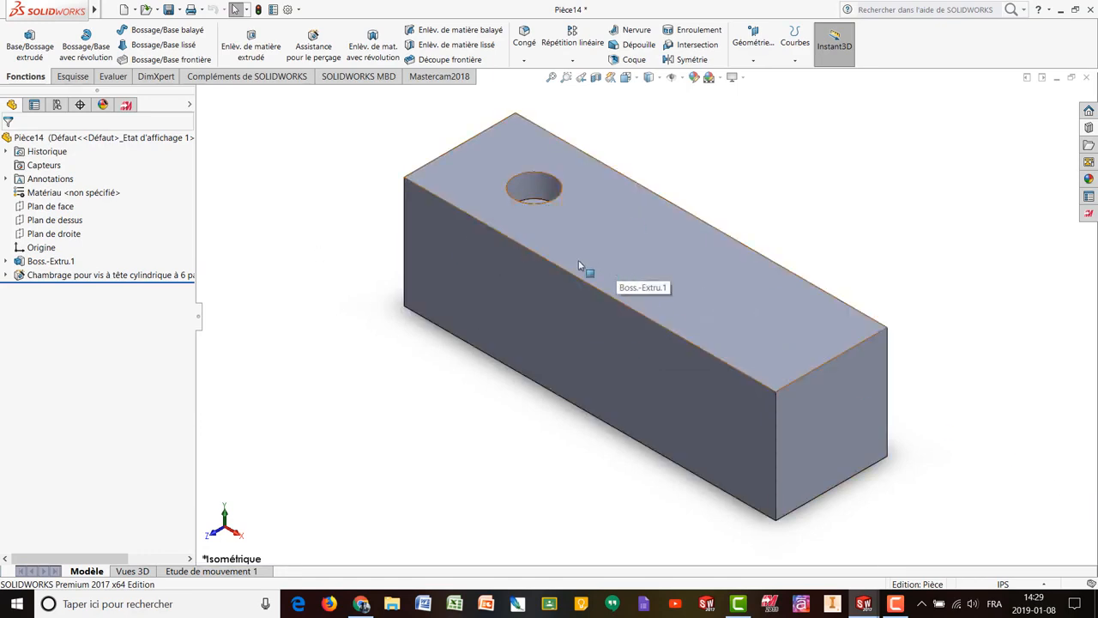
# Start a Hole Wizard countersink using the Ansi Inch standard and the type Vis à tête fraisée à 6 pans creux.
pyautogui.click(312, 45)
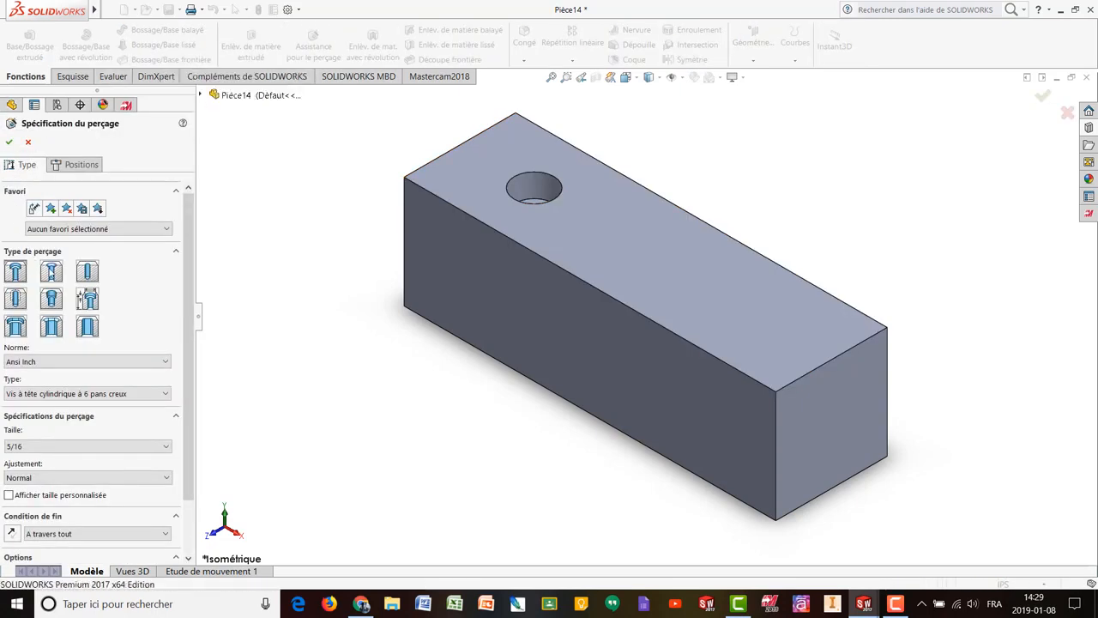
pyautogui.click(50, 273)
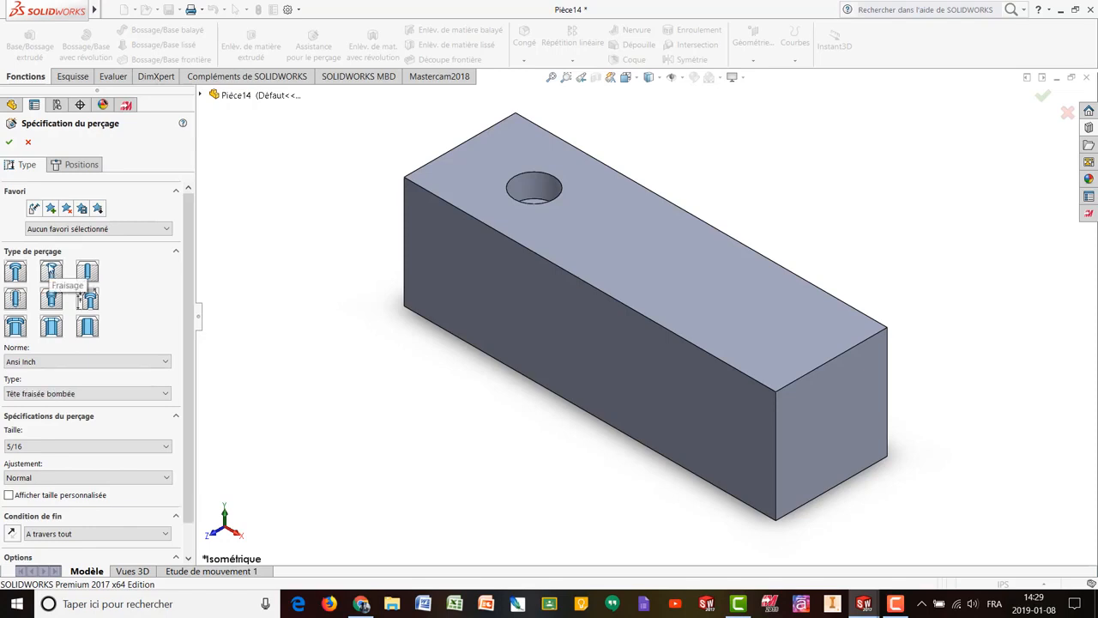
pyautogui.scroll(-1, 154, 309)
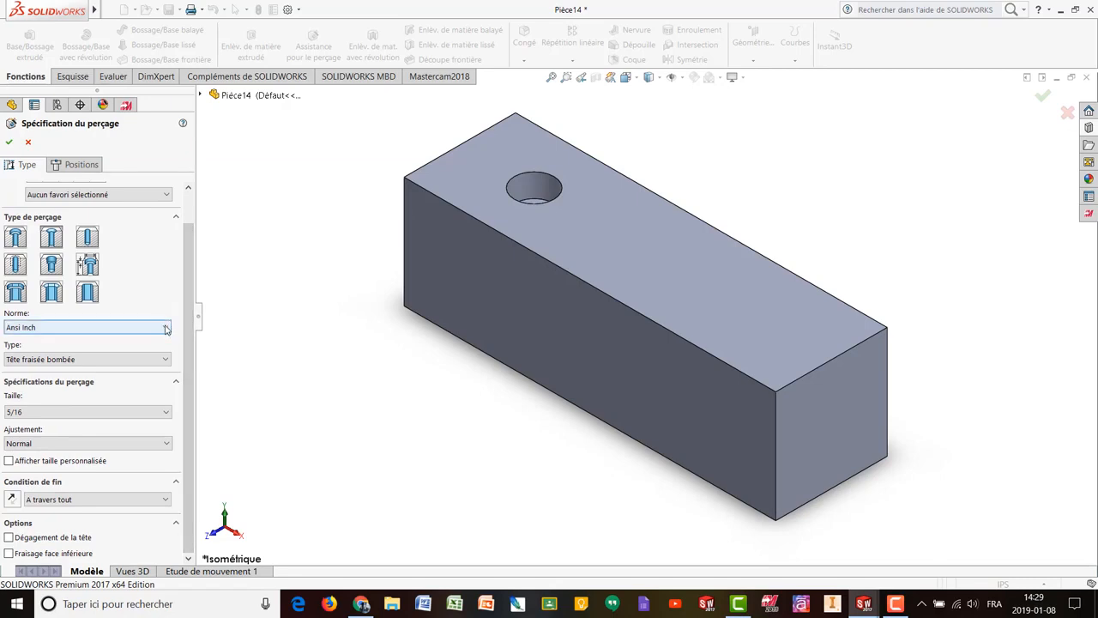
pyautogui.click(23, 328)
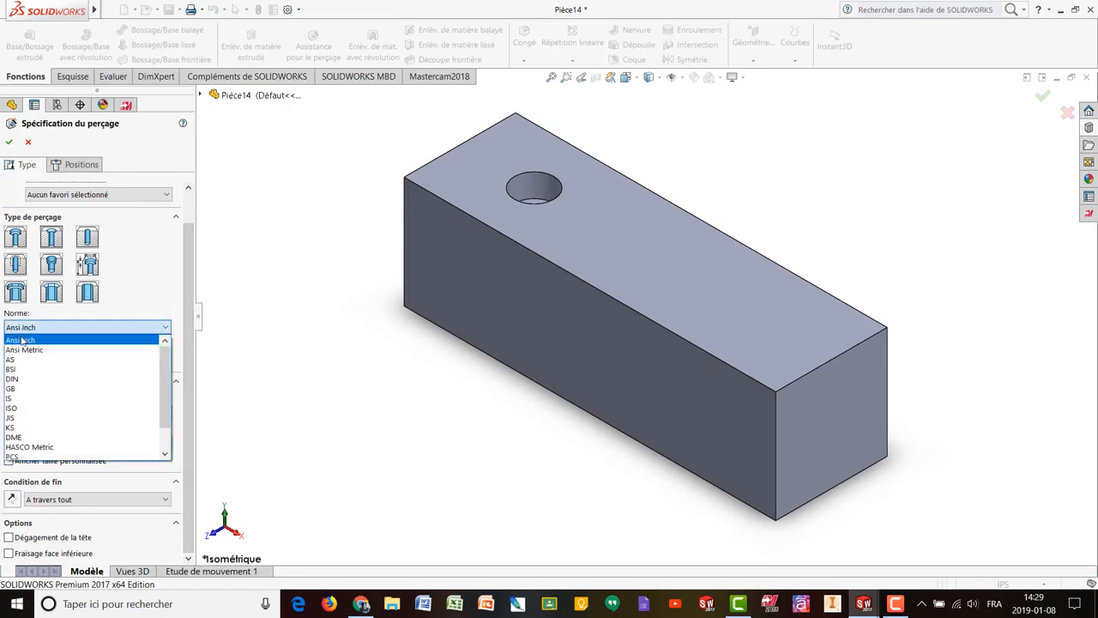
pyautogui.click(30, 340)
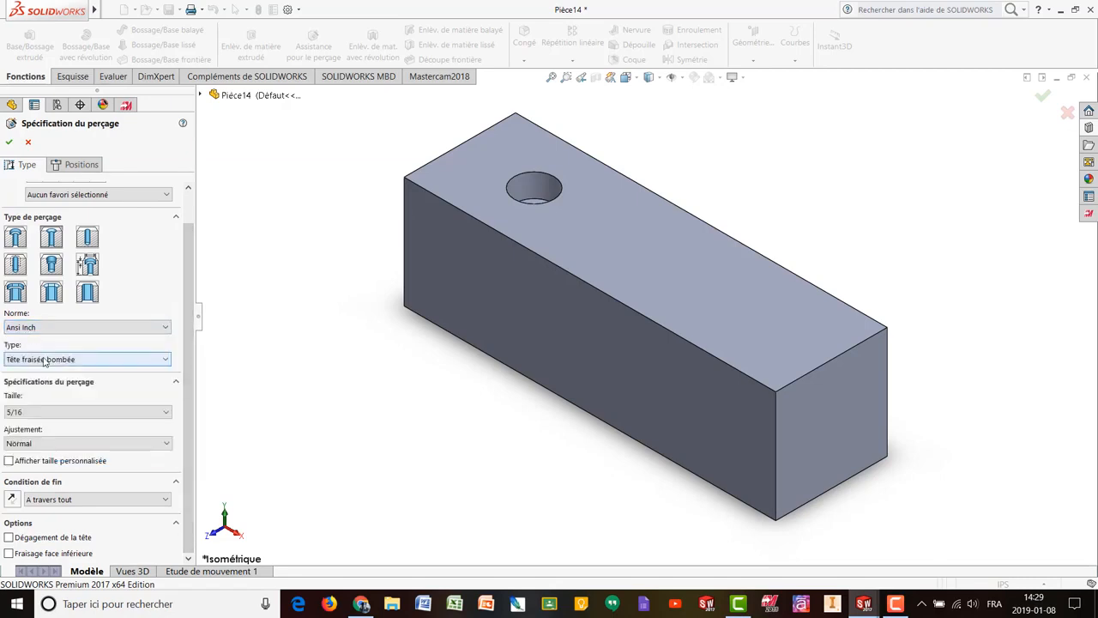
pyautogui.click(38, 361)
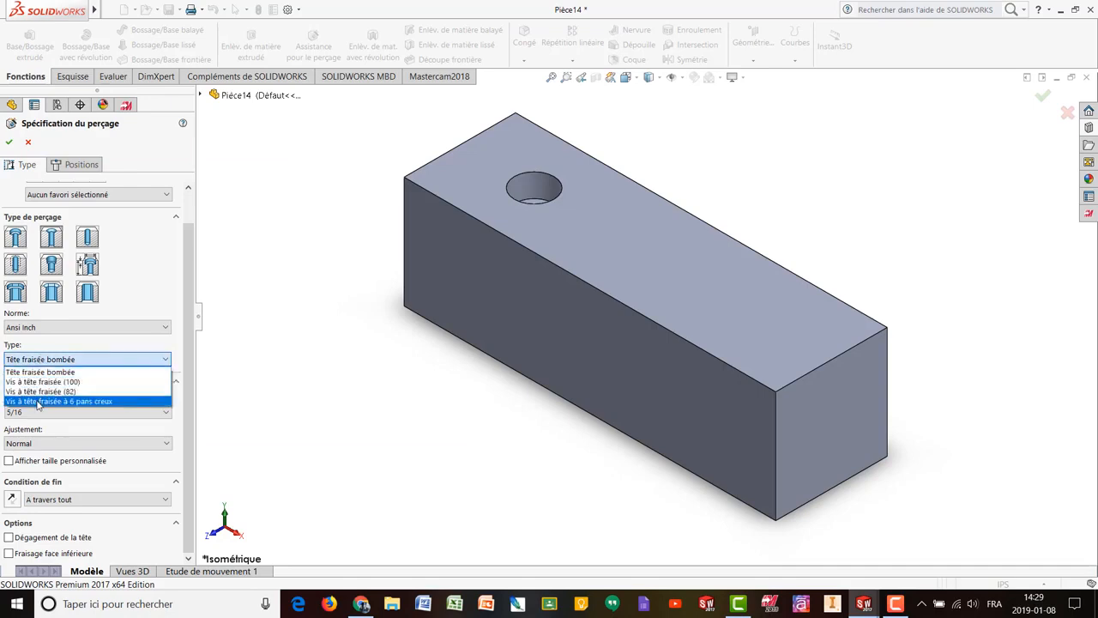
pyautogui.click(95, 402)
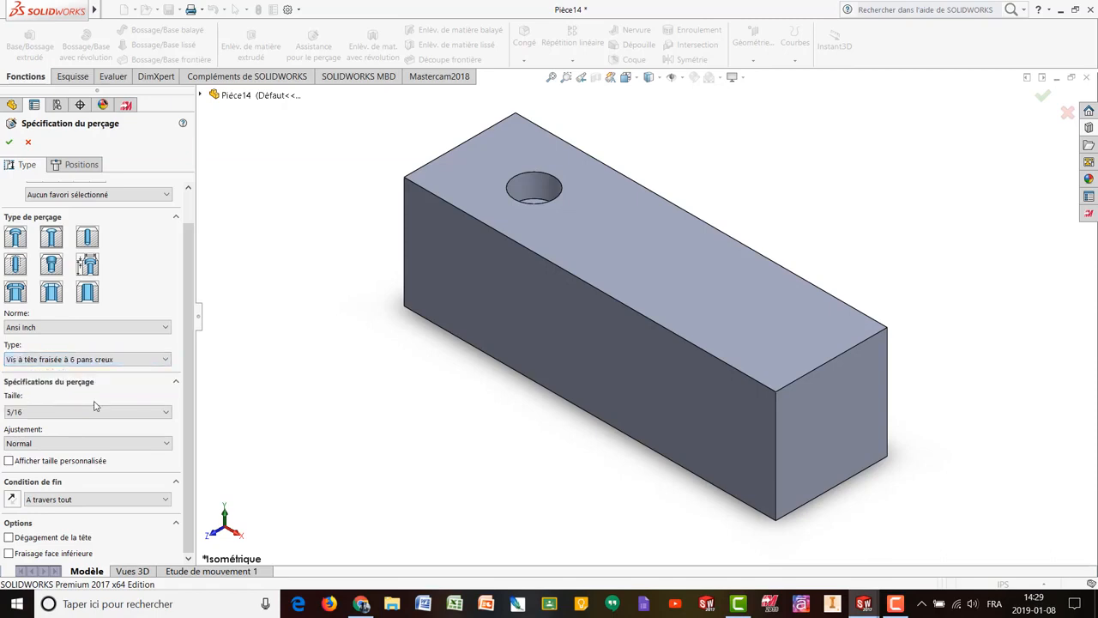
# Set the countersunk hole's size to 3/8 with a Normal fit.
pyautogui.click(168, 415)
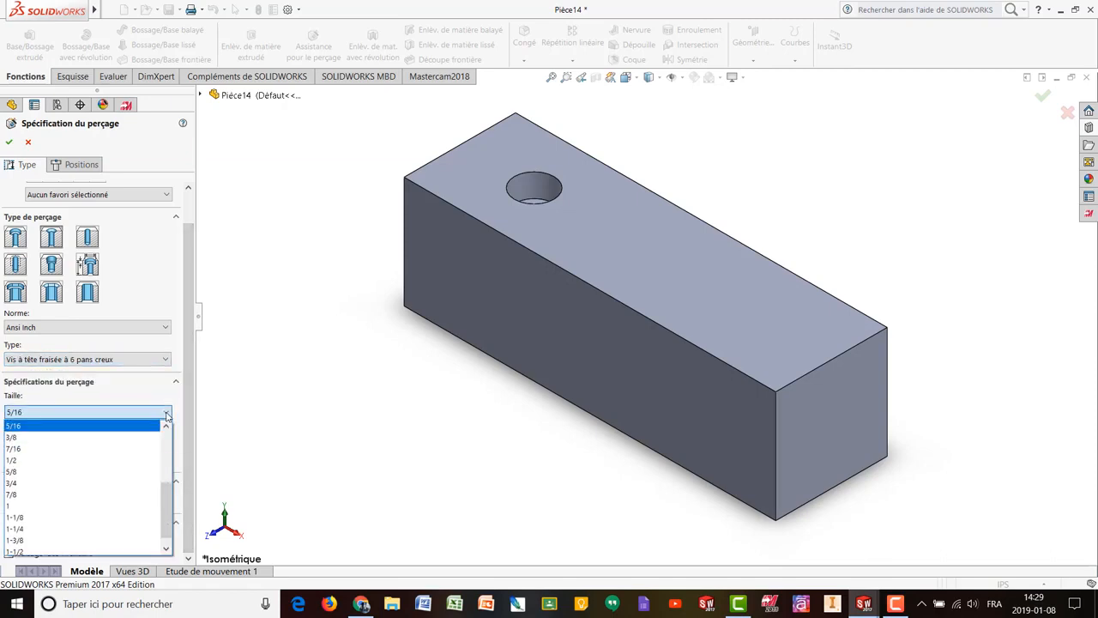
pyautogui.click(13, 439)
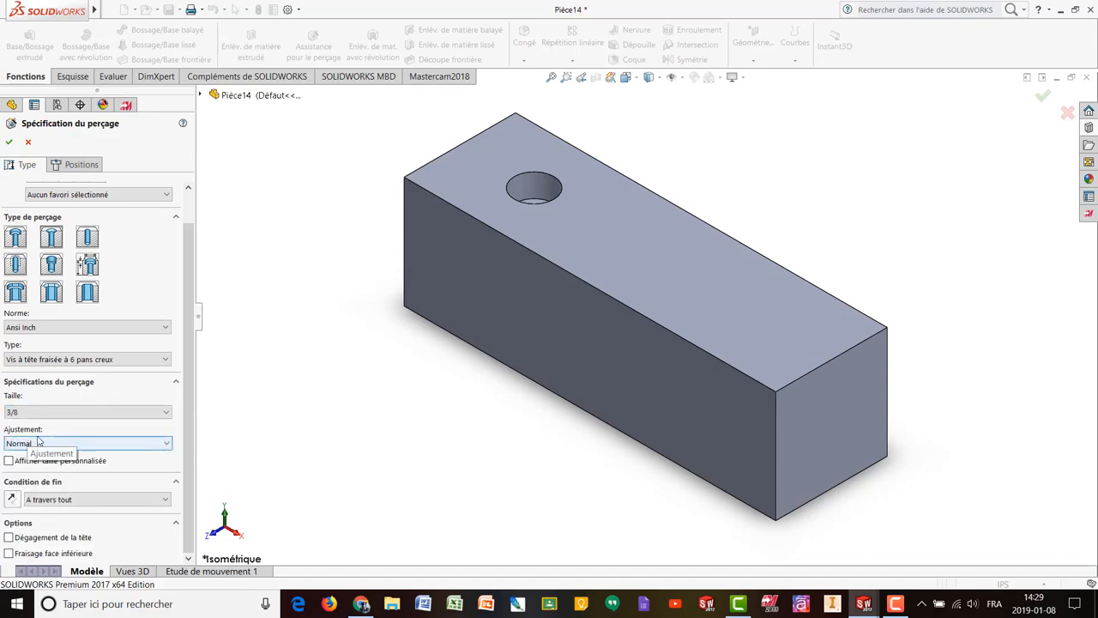
pyautogui.click(168, 443)
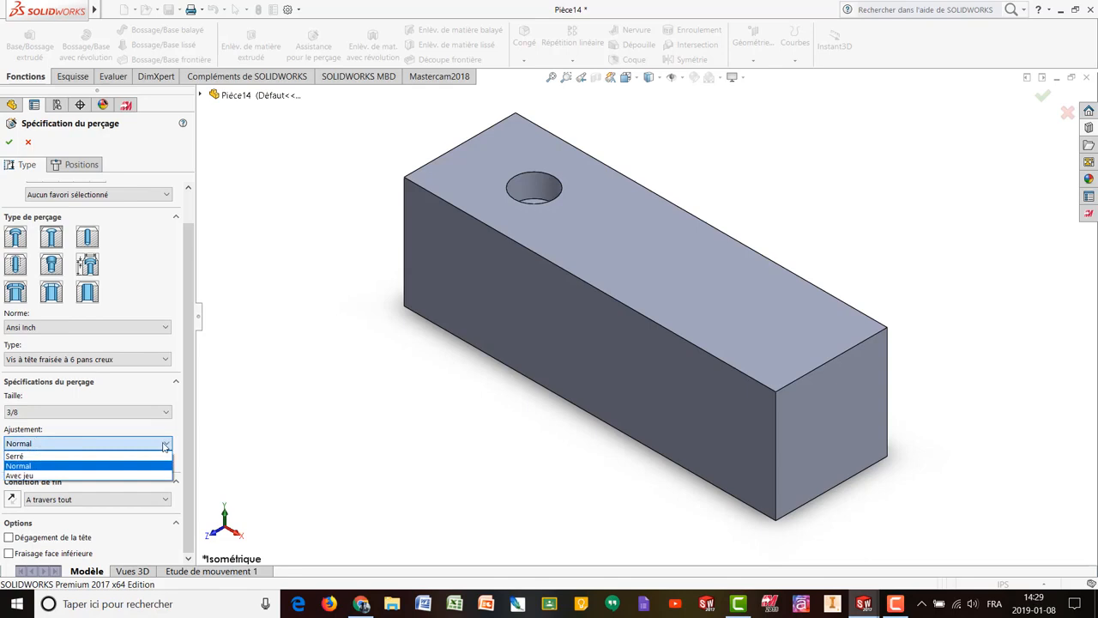
pyautogui.click(24, 465)
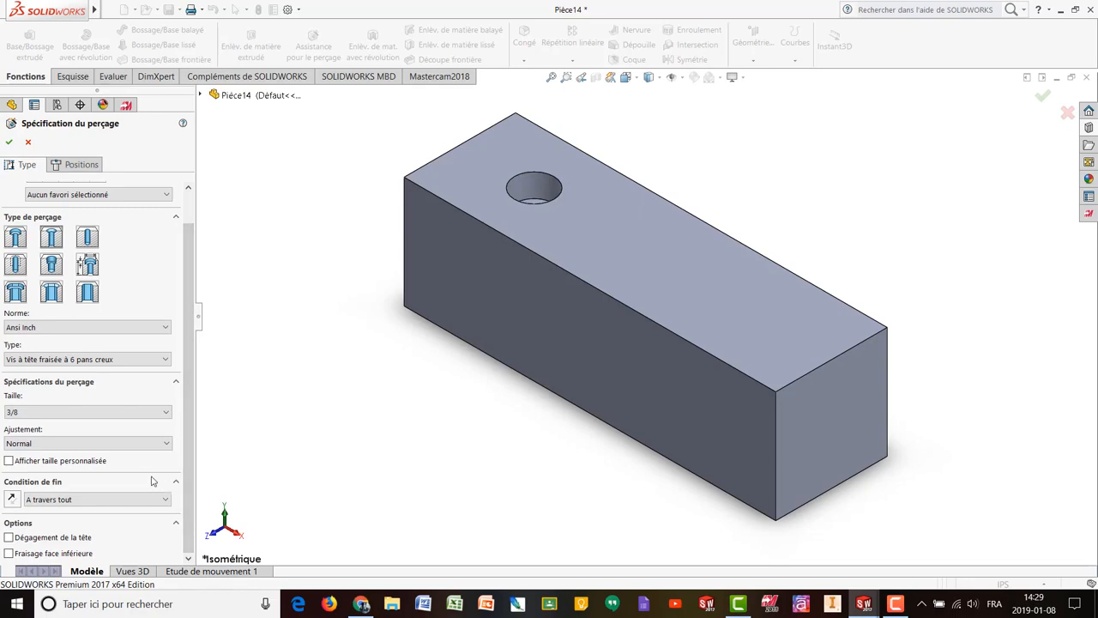
# Show the custom sizing values for the countersunk hole and set its end condition to A travers tout.
pyautogui.click(9, 461)
pyautogui.scroll(-2, 192, 453)
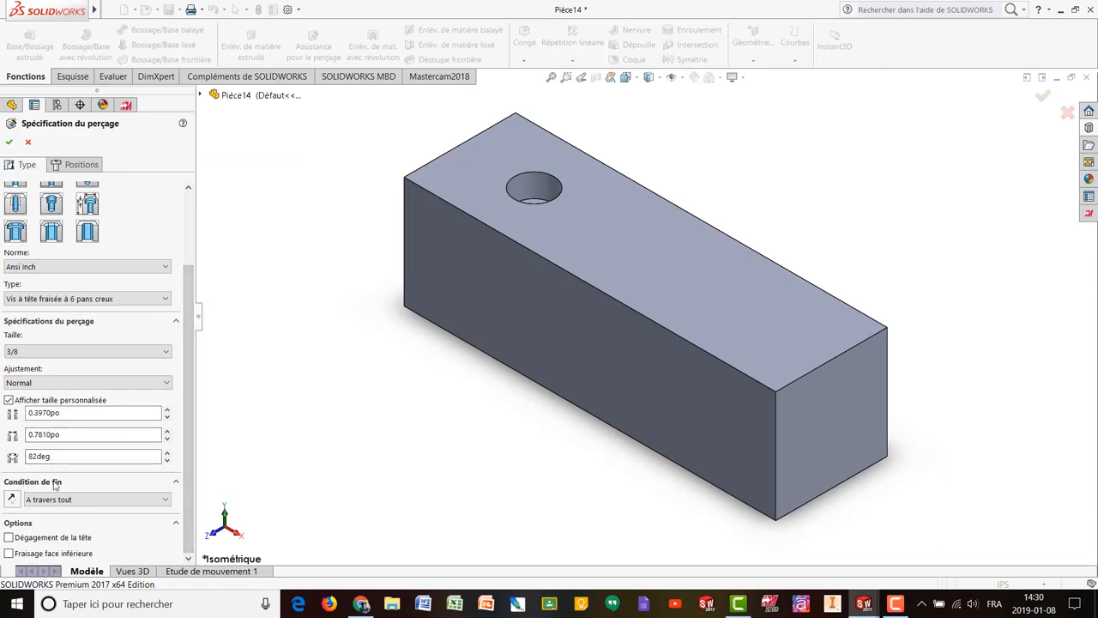
pyautogui.click(166, 499)
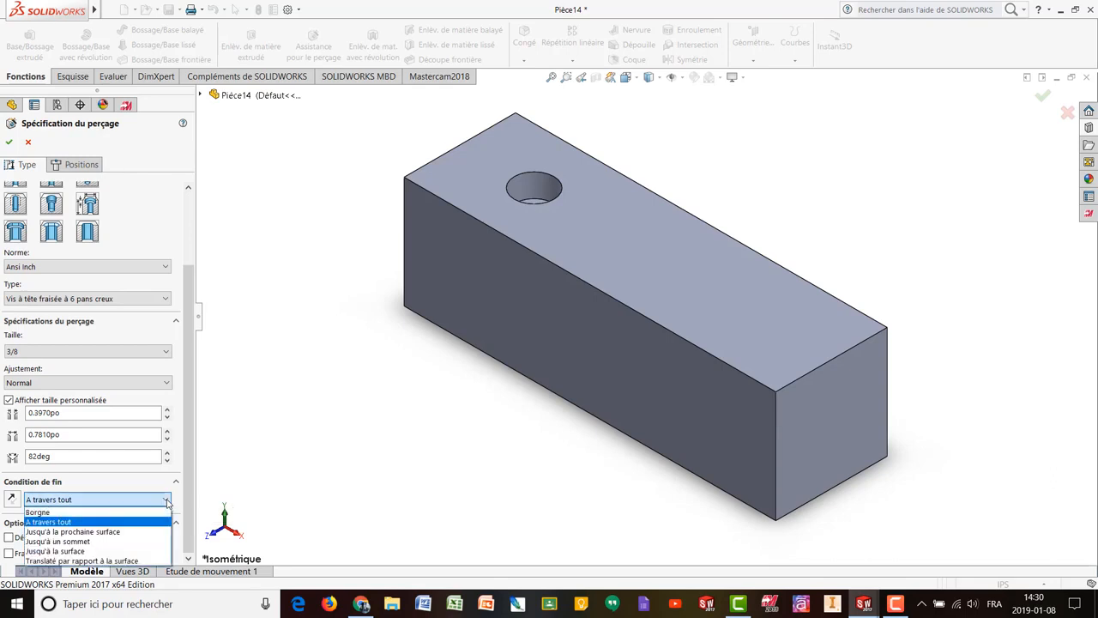
pyautogui.click(51, 524)
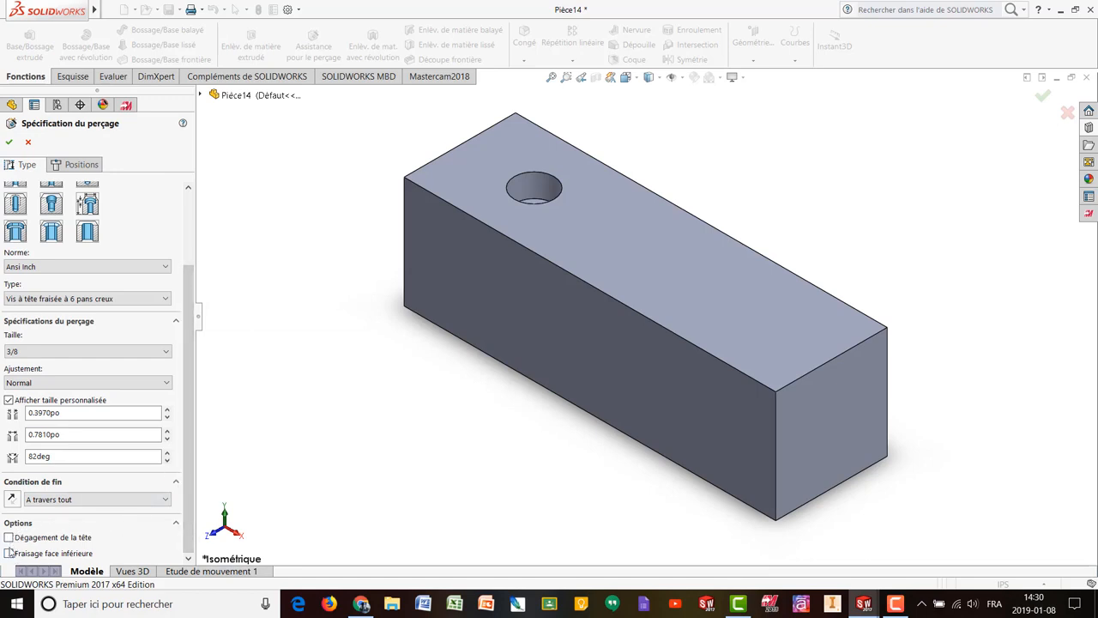
# Place one countersunk hole on the block's top face, beside the existing counterbored hole.
pyautogui.click(90, 165)
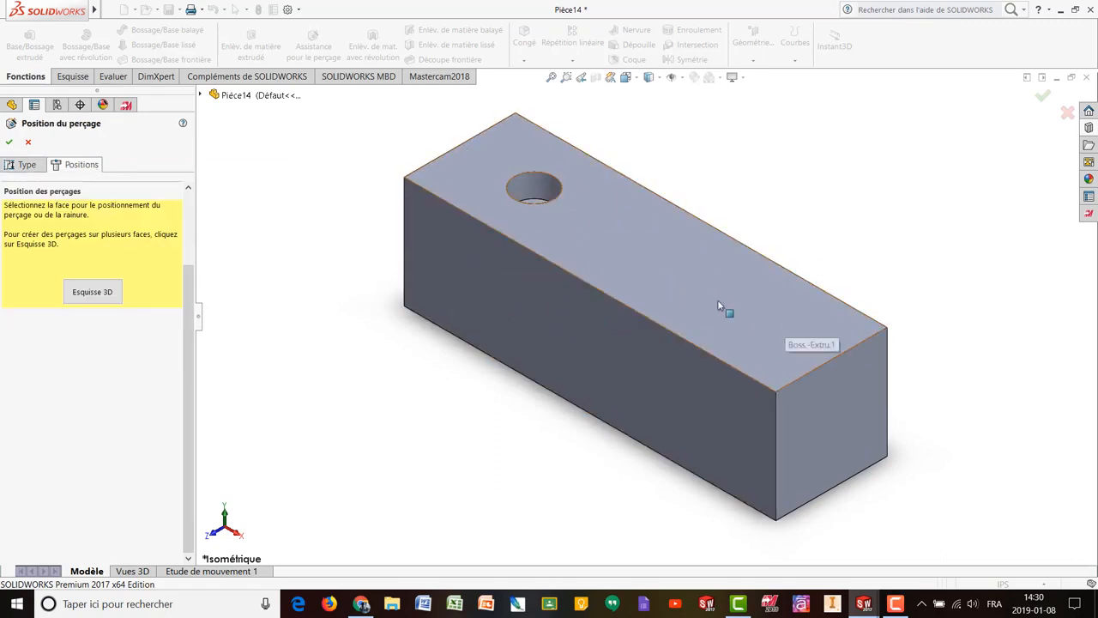
pyautogui.click(607, 234)
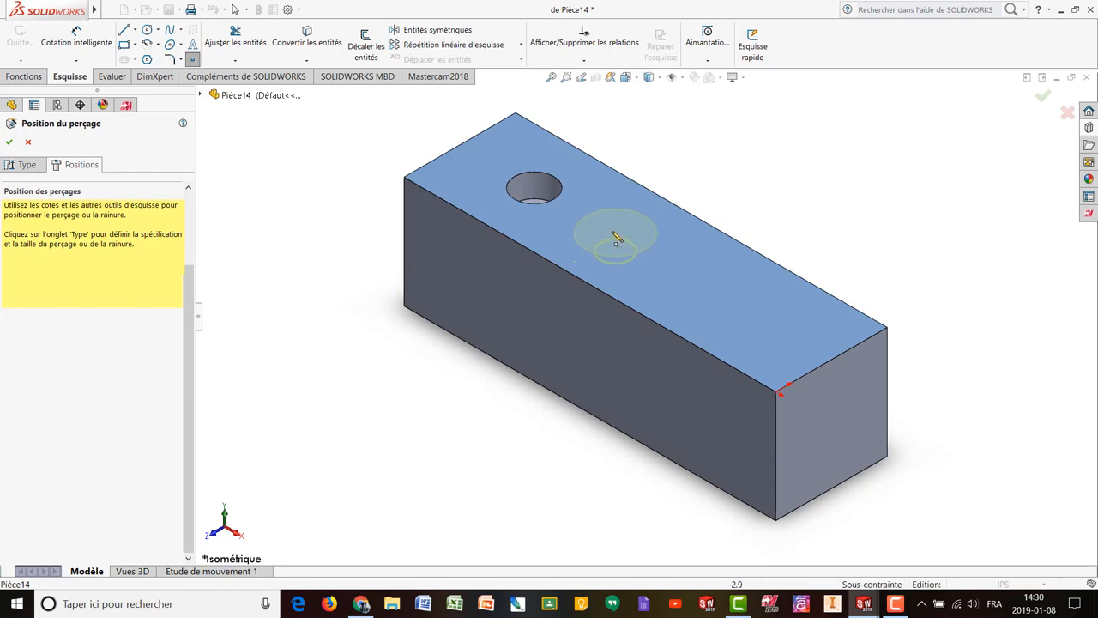
pyautogui.click(614, 238)
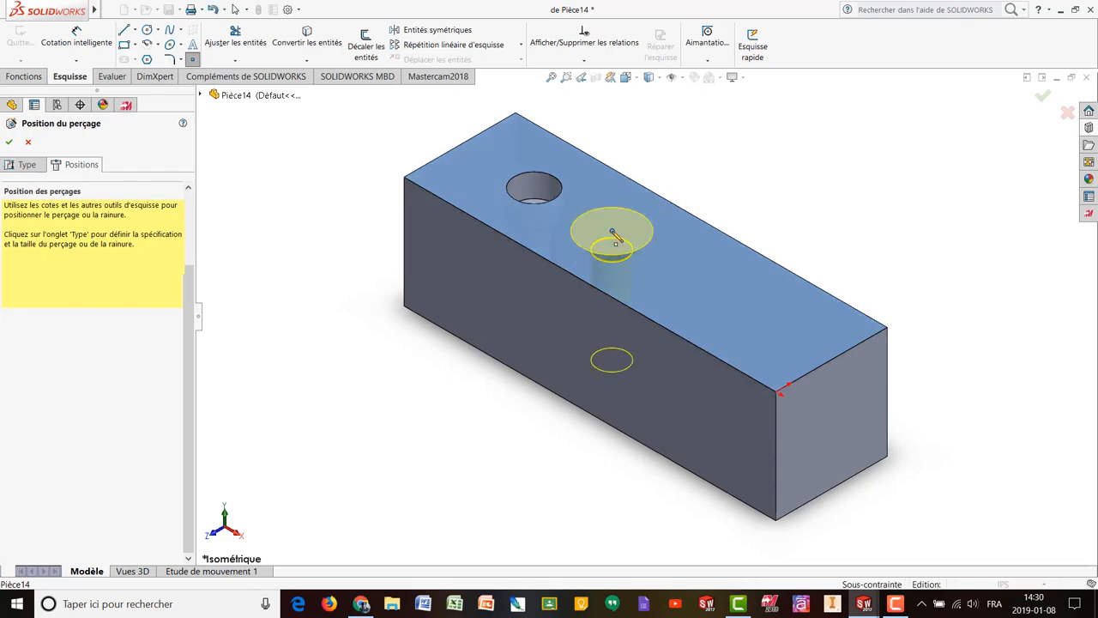
pyautogui.click(435, 180)
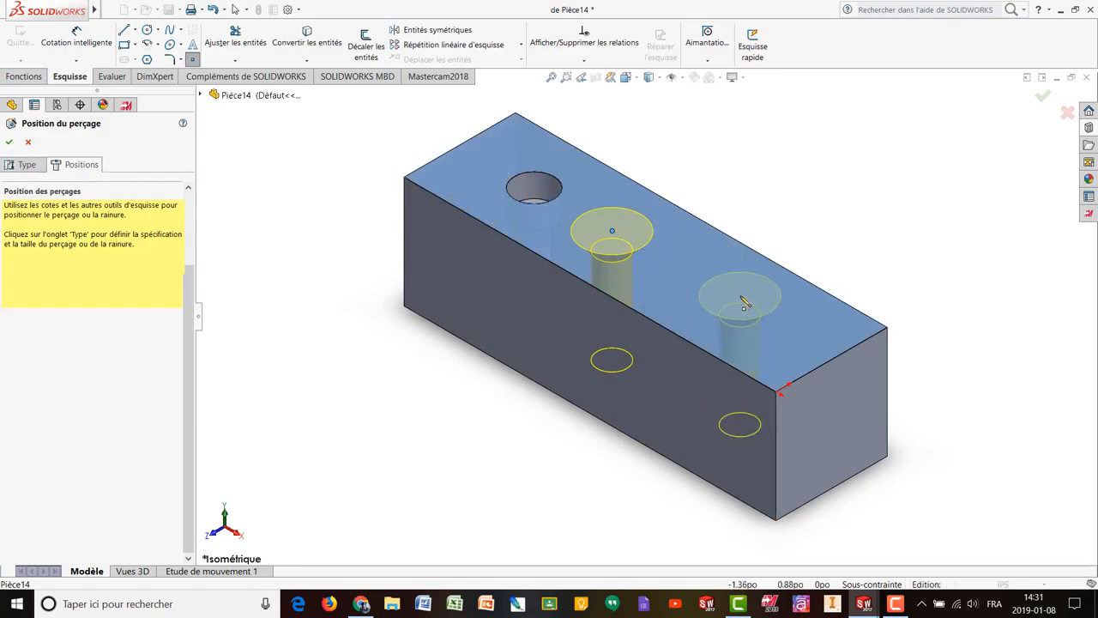
pyautogui.press('Escape')
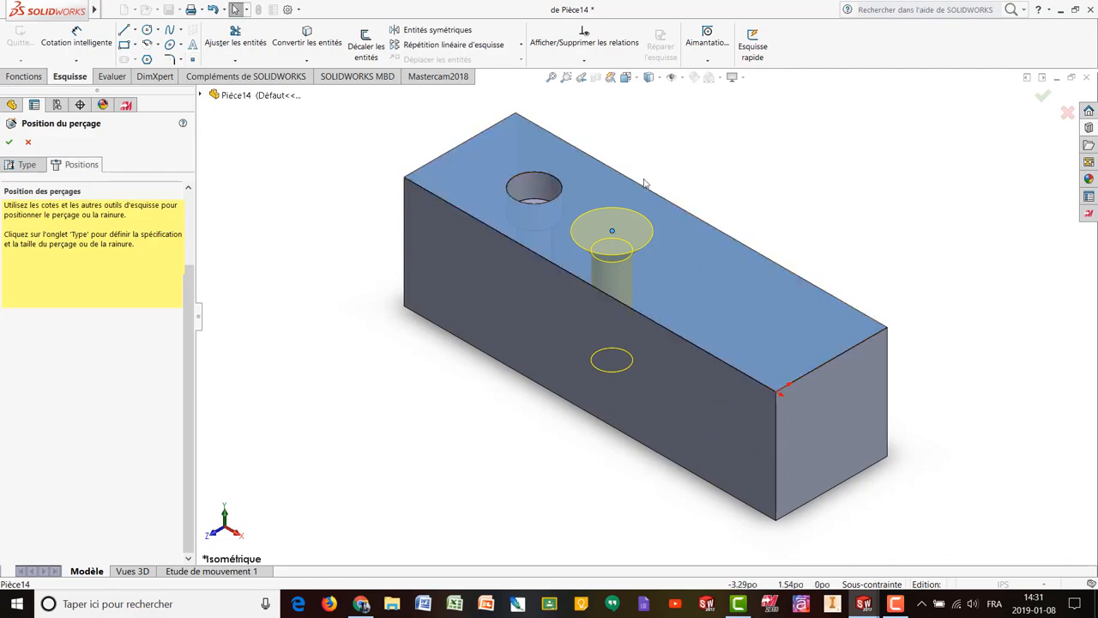
# In the top view, dimension the new hole's centre 2 inches from the block's left edge.
pyautogui.click(627, 79)
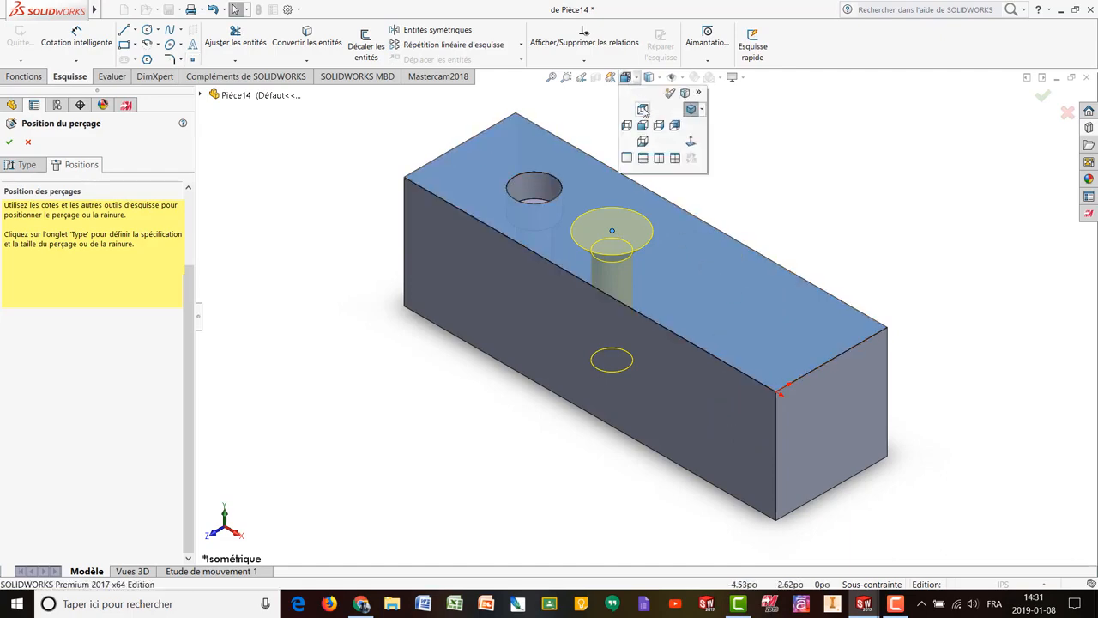
pyautogui.click(646, 113)
pyautogui.scroll(-3, 642, 265)
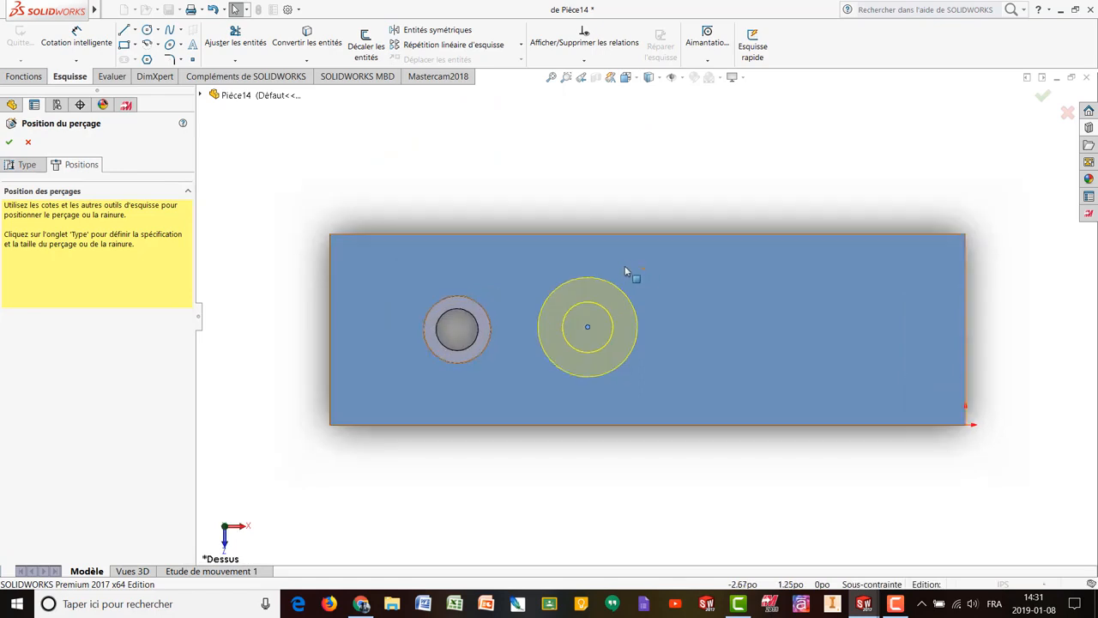
pyautogui.click(77, 33)
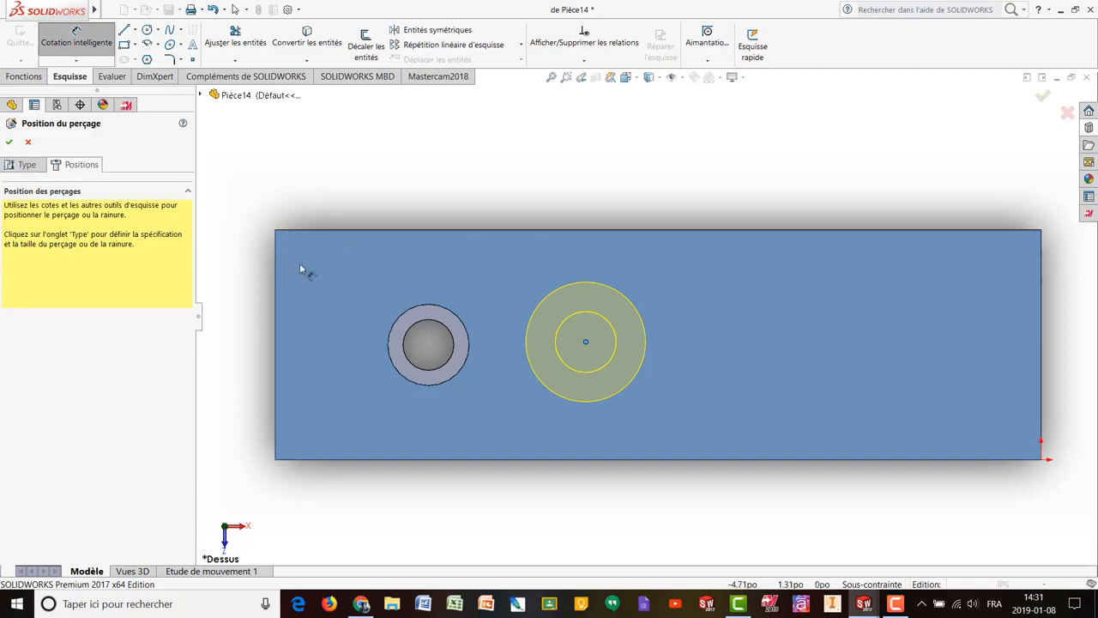
pyautogui.click(275, 271)
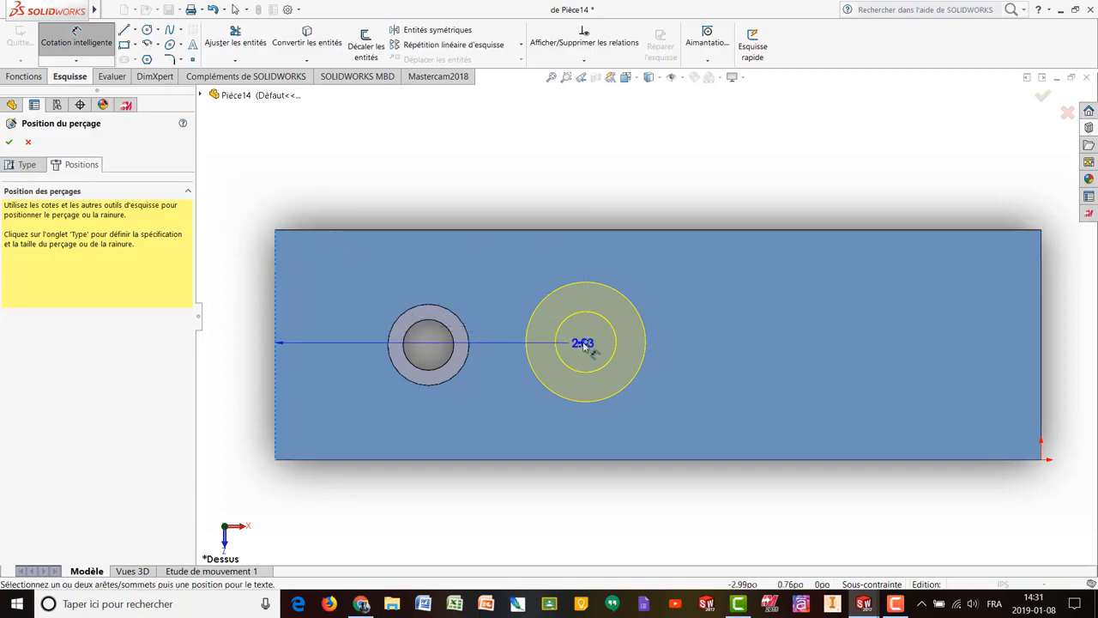
pyautogui.click(586, 342)
pyautogui.click(431, 165)
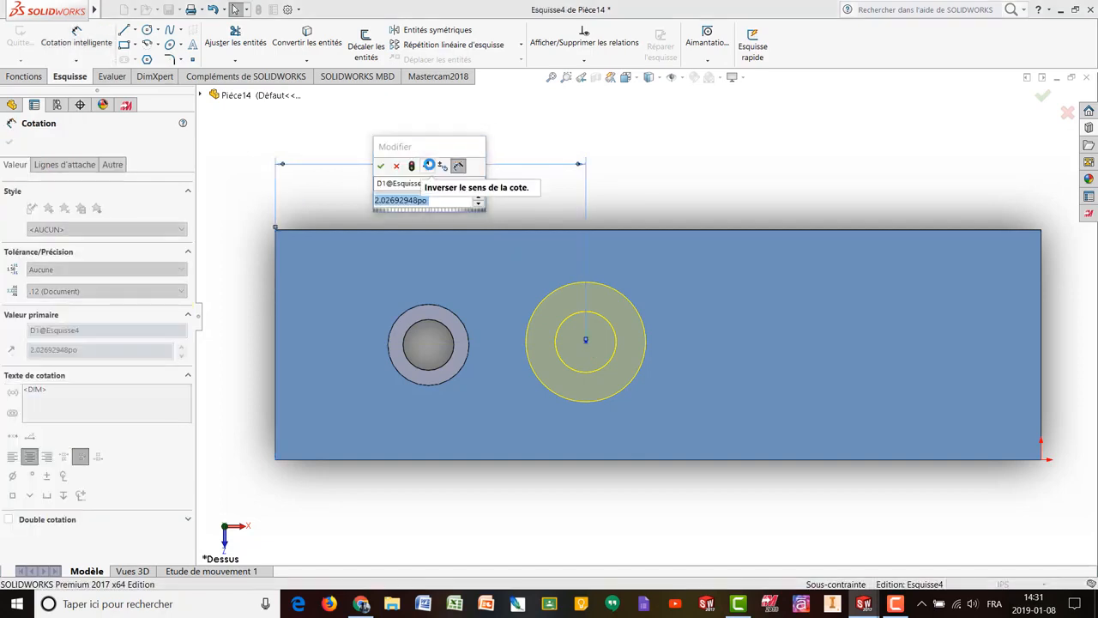
pyautogui.write('2.')
pyautogui.press('Return')
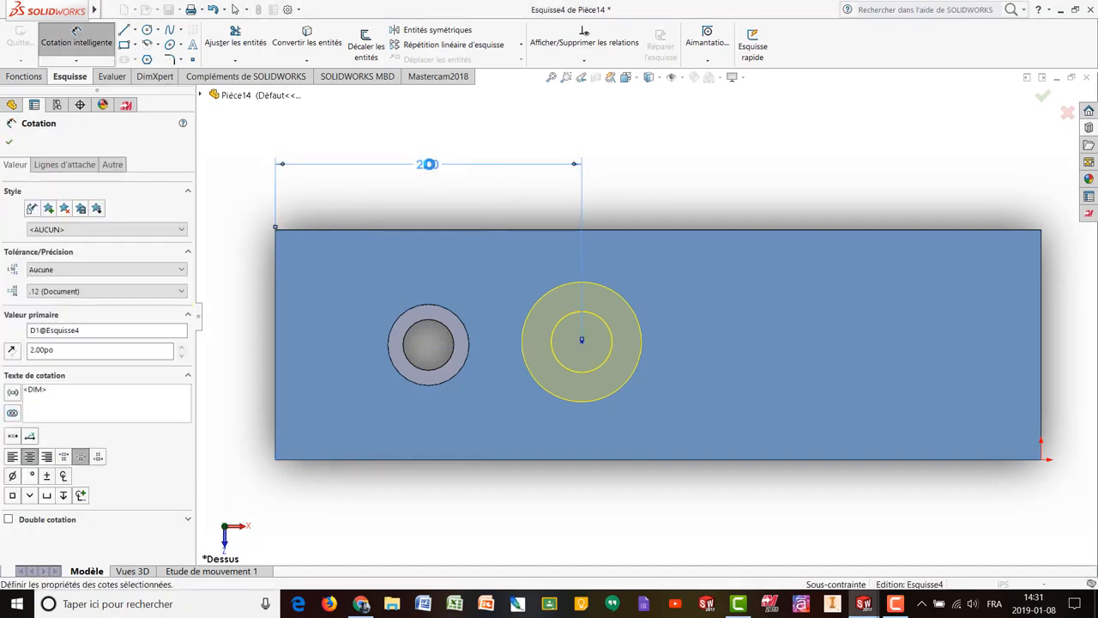
# Dimension the hole's centre 0.75 inches from the block's upper edge and finish the countersunk hole.
pyautogui.click(629, 247)
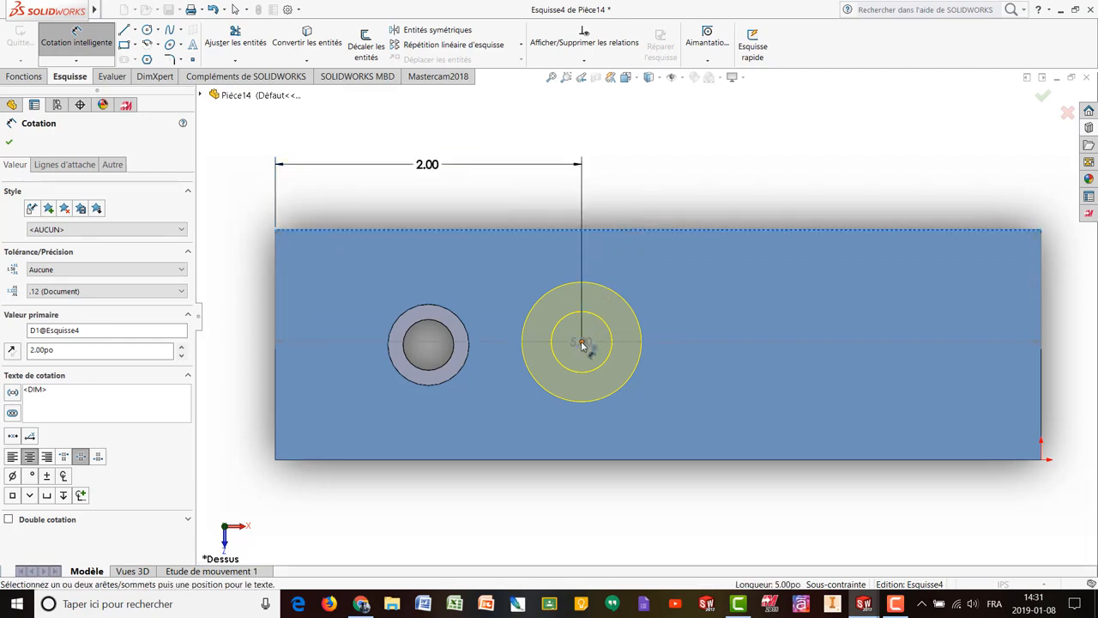
pyautogui.click(581, 341)
pyautogui.click(716, 294)
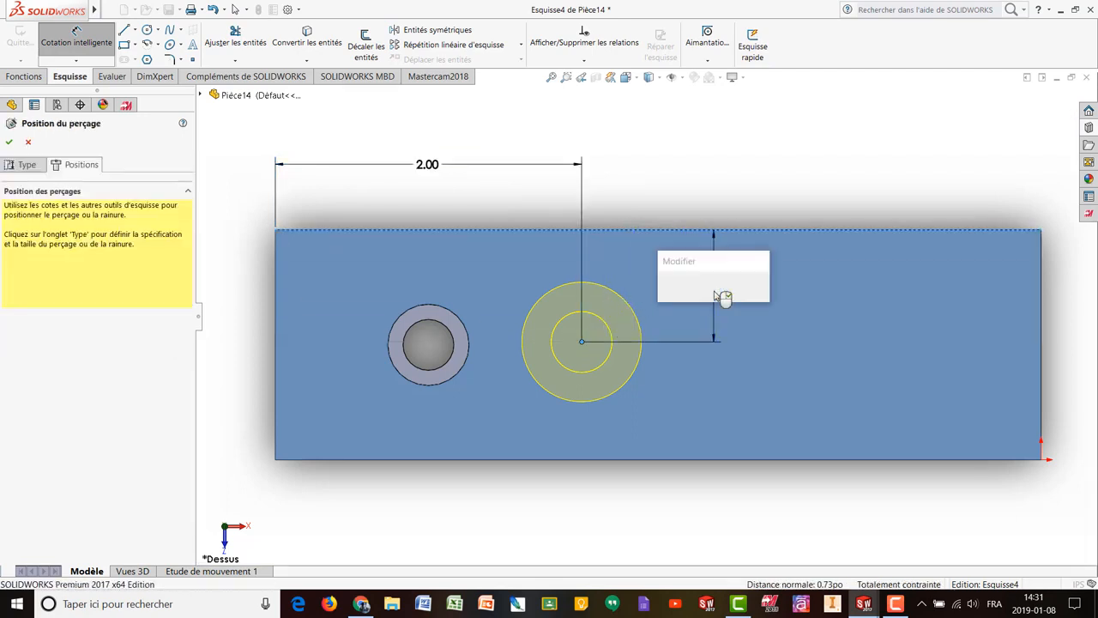
pyautogui.write('0.75')
pyautogui.press('Return')
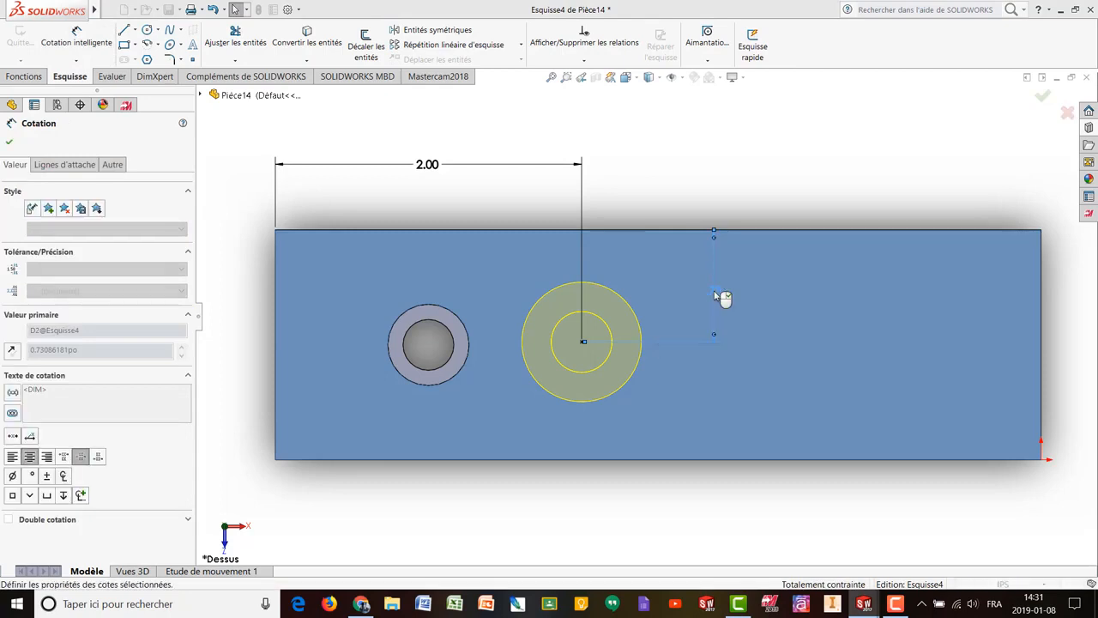
pyautogui.click(12, 144)
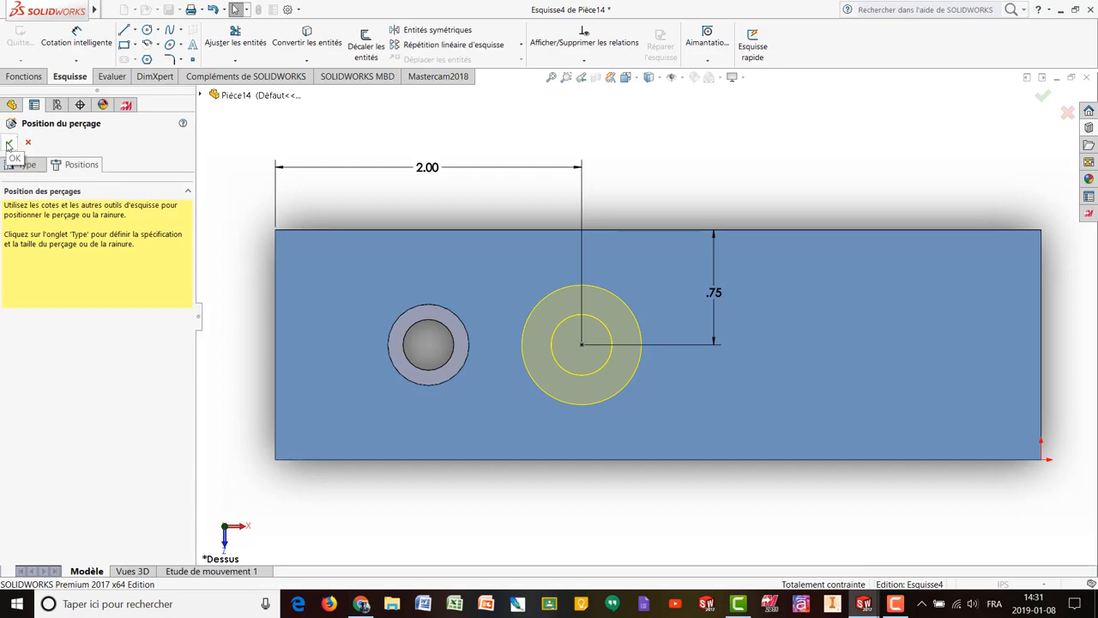
pyautogui.click(10, 143)
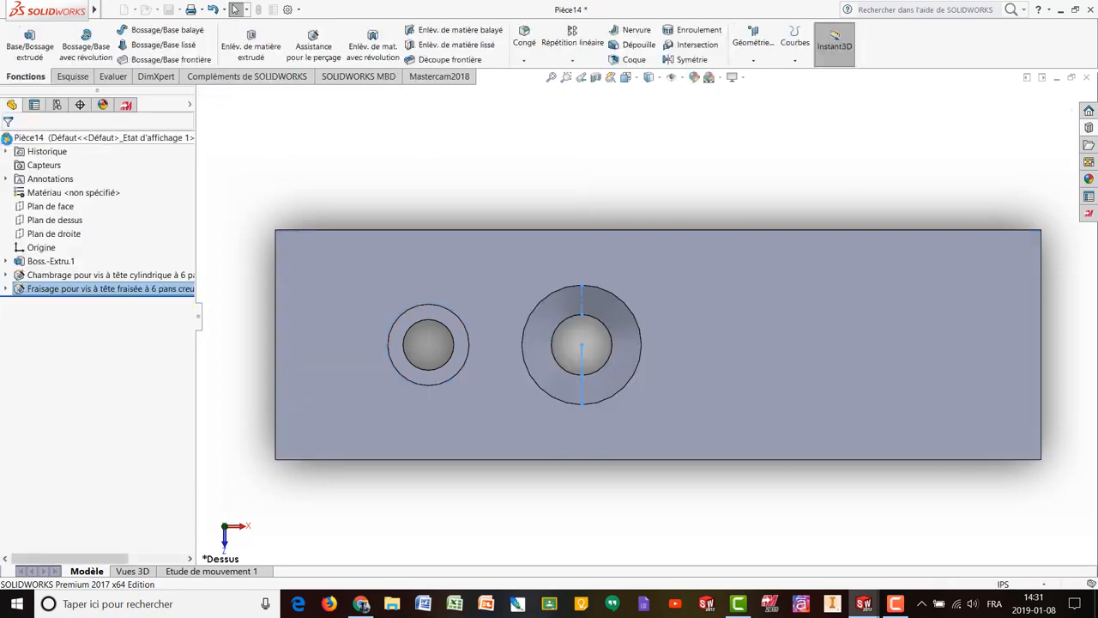
pyautogui.click(573, 161)
pyautogui.moveTo(572, 161); pyautogui.dragTo(568, 148, button='middle')
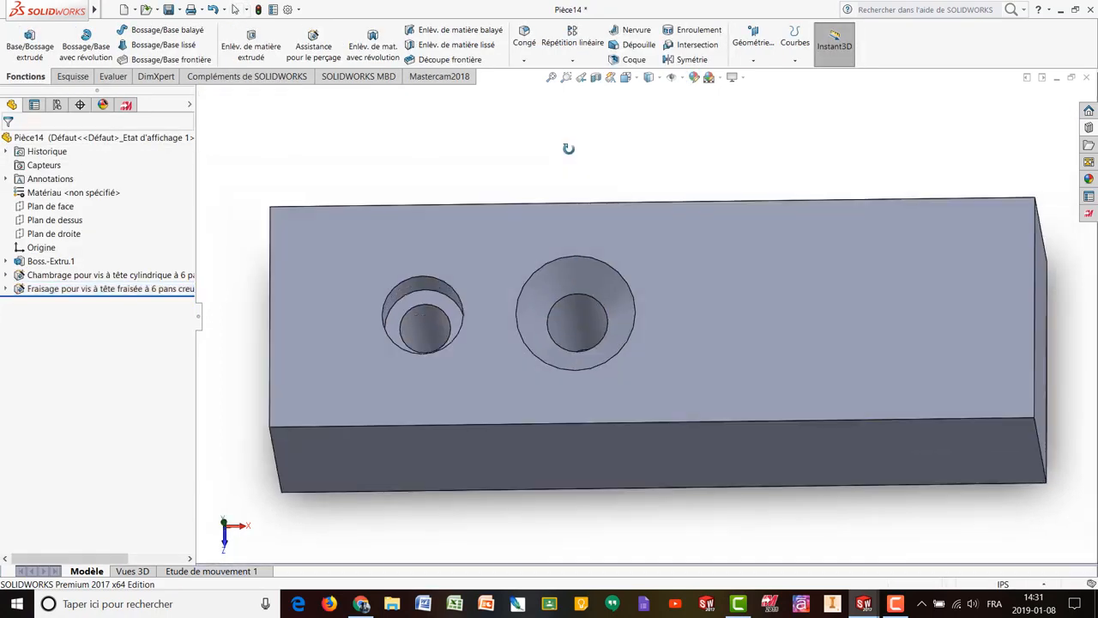
# Display the block in wireframe with its hidden lines visible to reveal the inside of both holes.
pyautogui.moveTo(749, 386); pyautogui.dragTo(720, 369, button='middle')
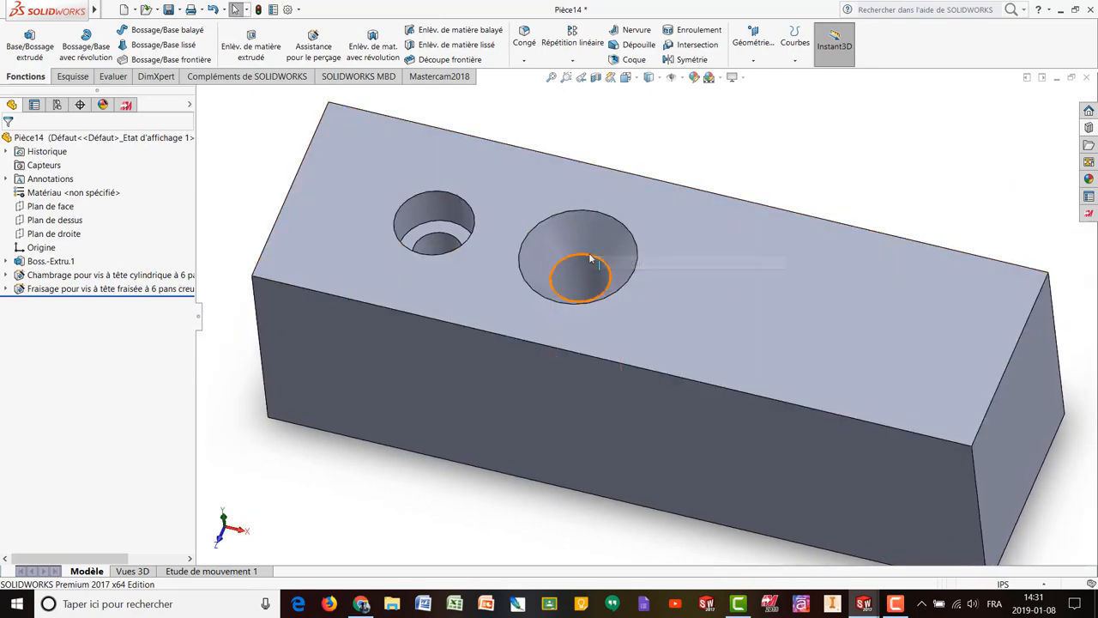
pyautogui.click(661, 79)
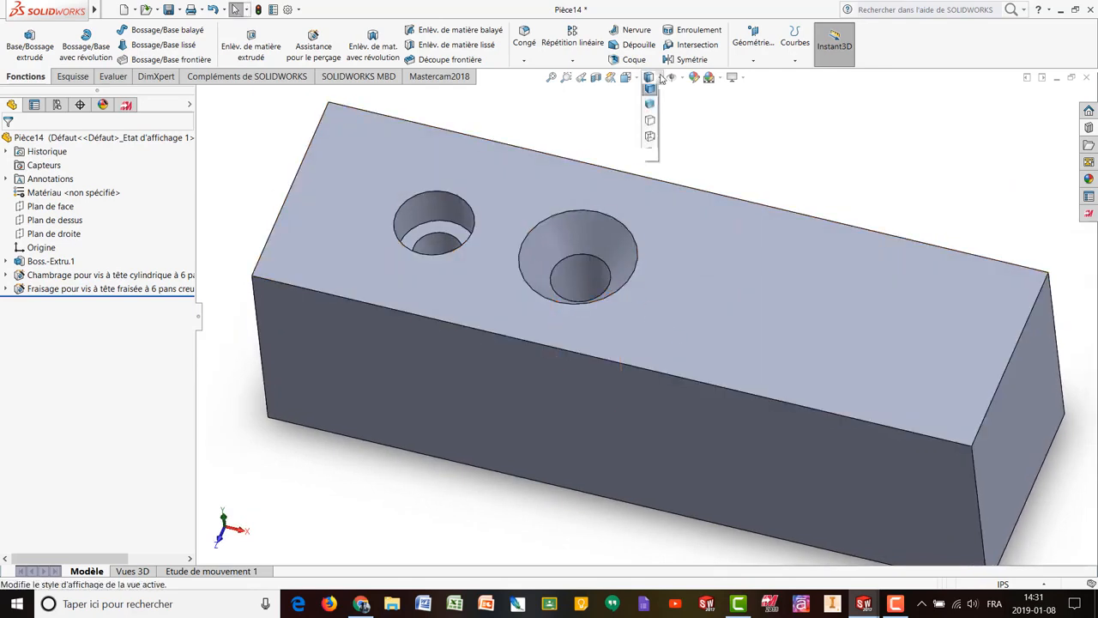
pyautogui.click(650, 143)
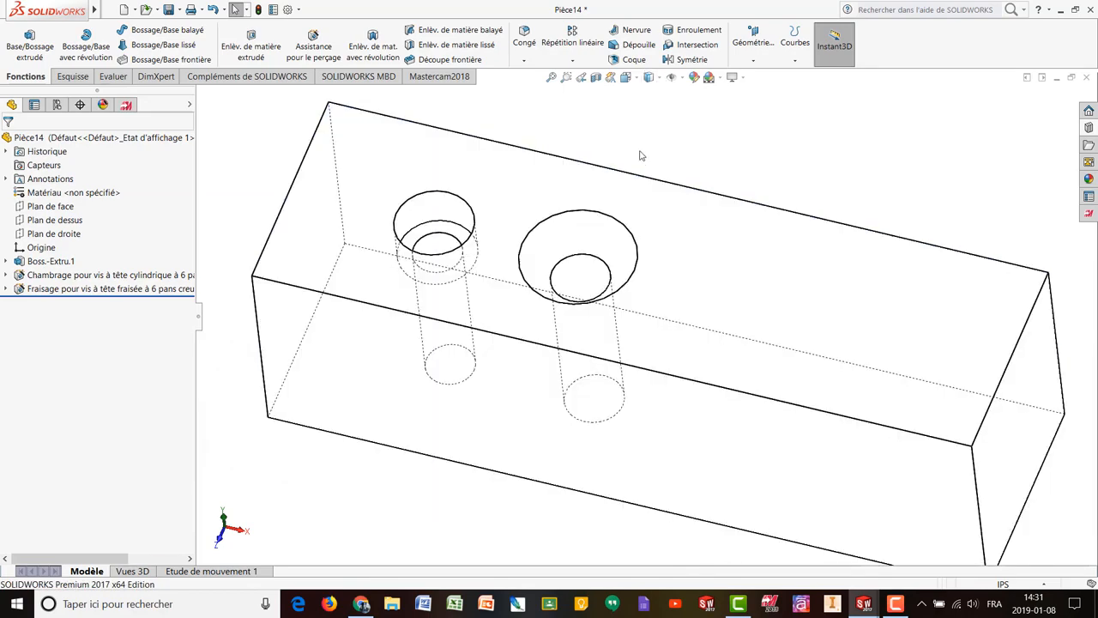
# Examine the countersunk hole's conical profile and through bore beside the counterbored hole in the front view.
pyautogui.moveTo(711, 346); pyautogui.dragTo(677, 115, button='middle')
pyautogui.click(626, 78)
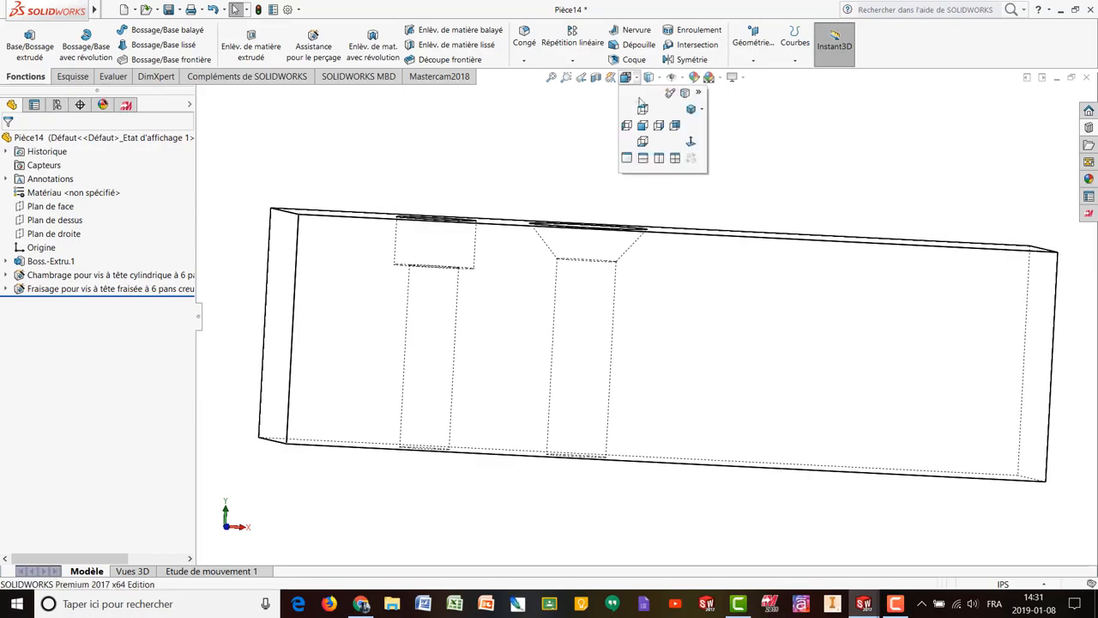
pyautogui.click(642, 126)
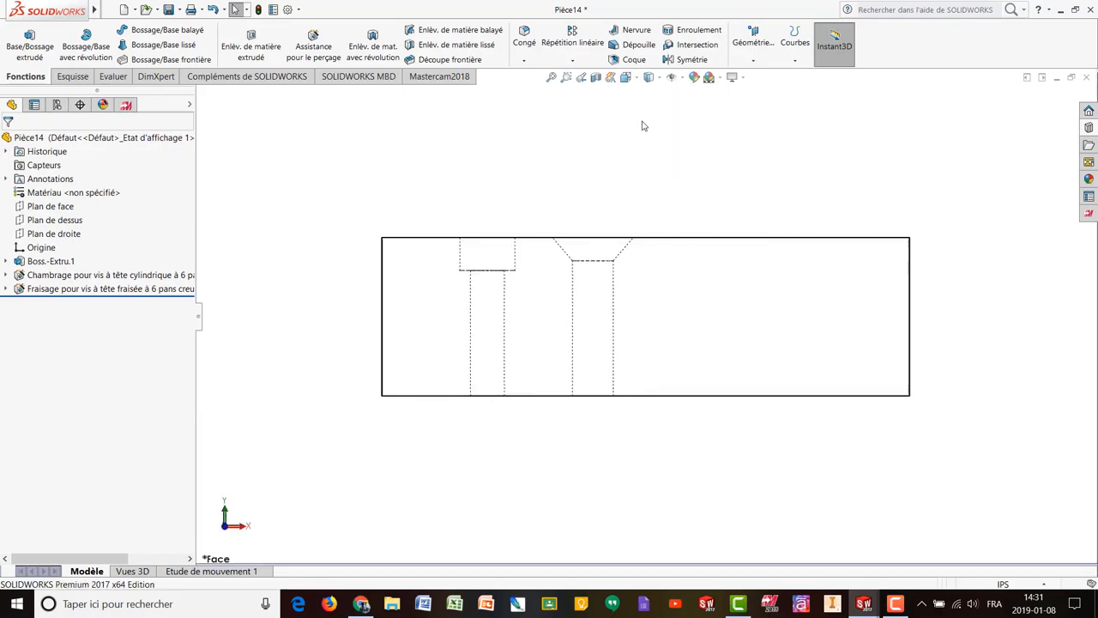
pyautogui.scroll(-6, 552, 248)
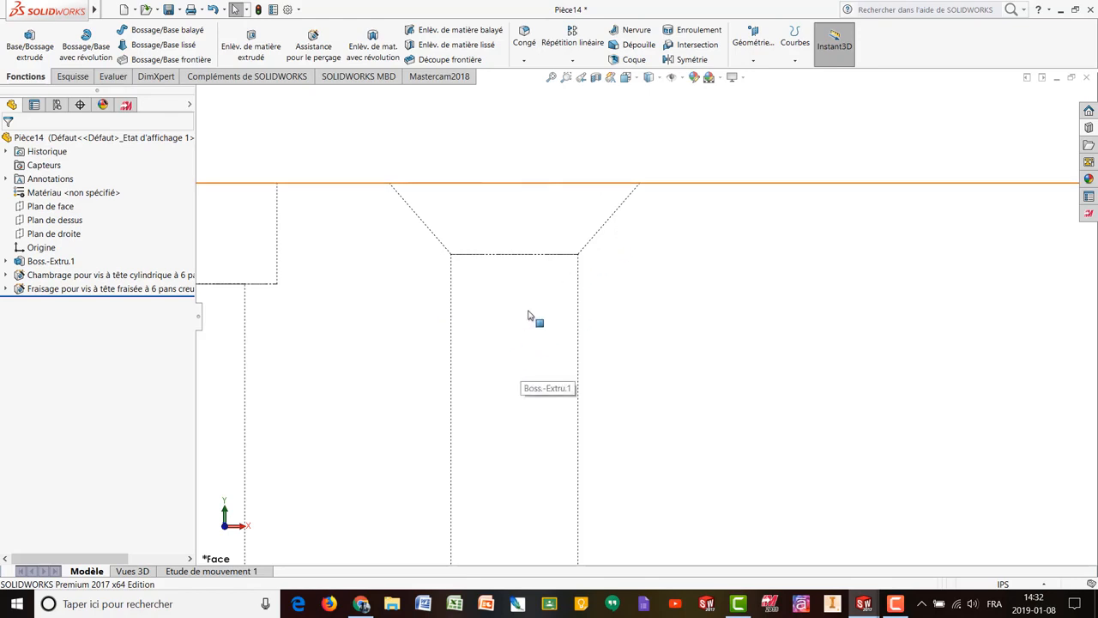
pyautogui.scroll(2, 567, 343)
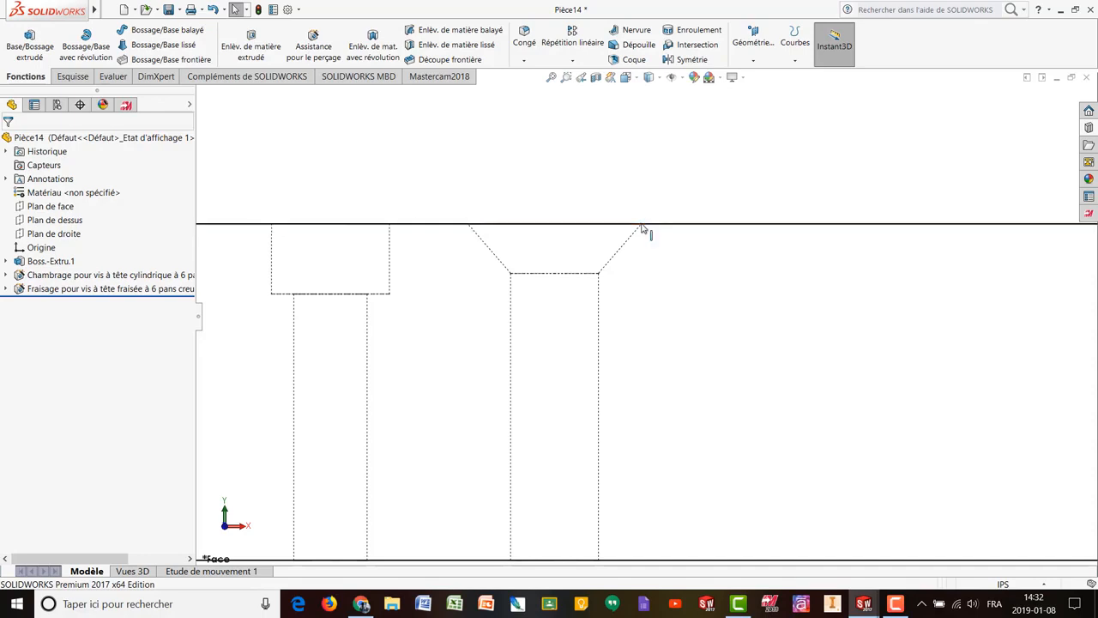
# Examine the countersunk hole's outer and inner circles in the top view and from a tilted angle.
pyautogui.click(625, 78)
pyautogui.click(642, 103)
pyautogui.scroll(-2, 631, 316)
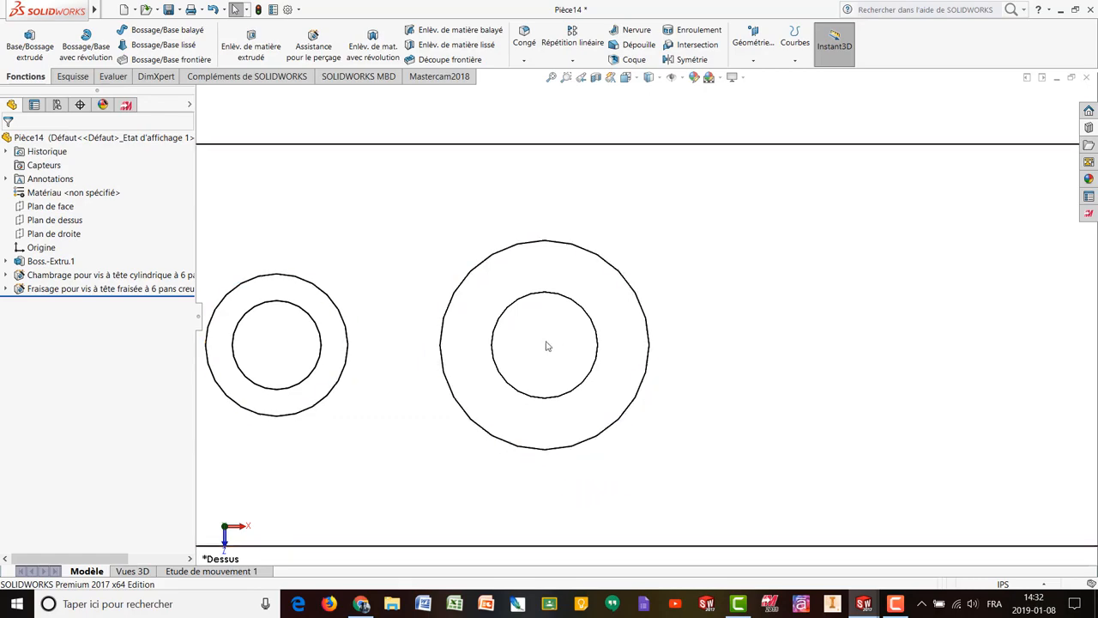
pyautogui.moveTo(534, 361); pyautogui.dragTo(539, 214, button='middle')
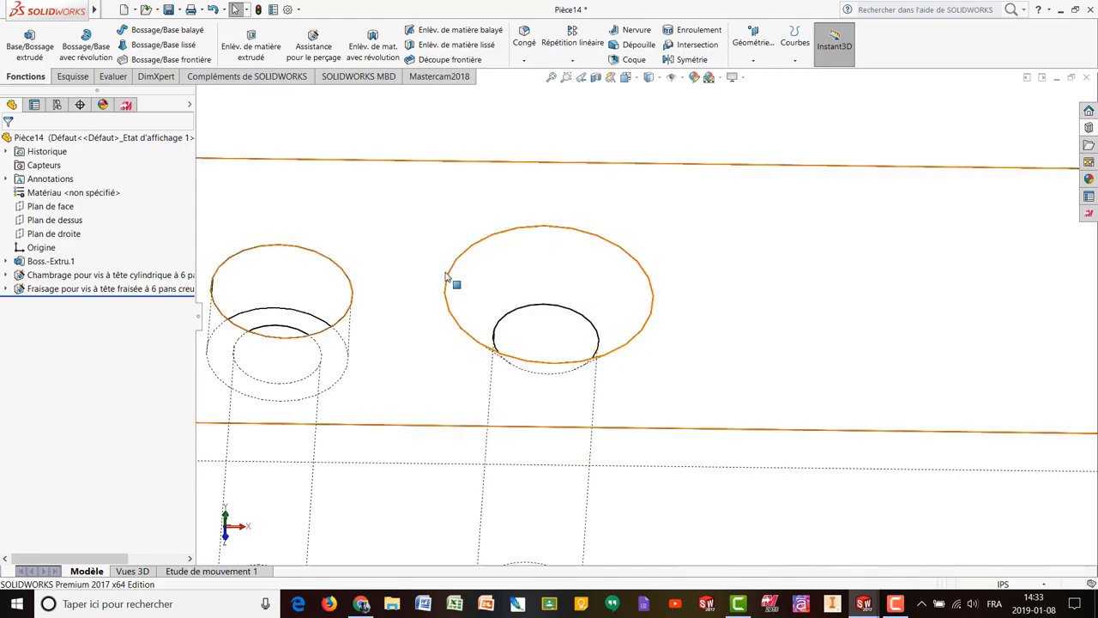
pyautogui.scroll(2, 507, 146)
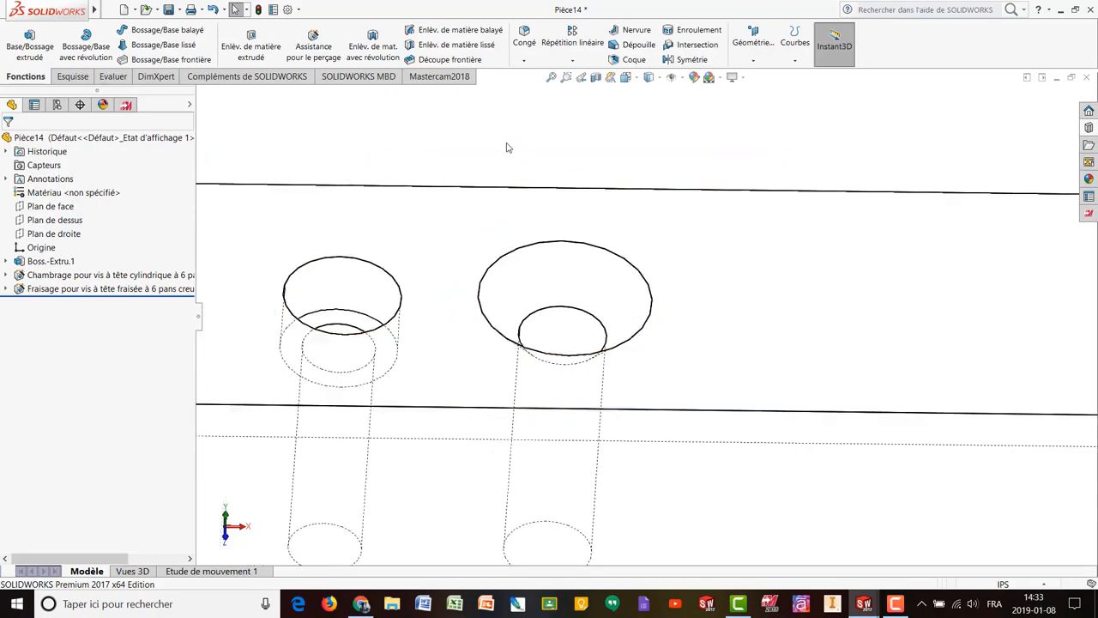